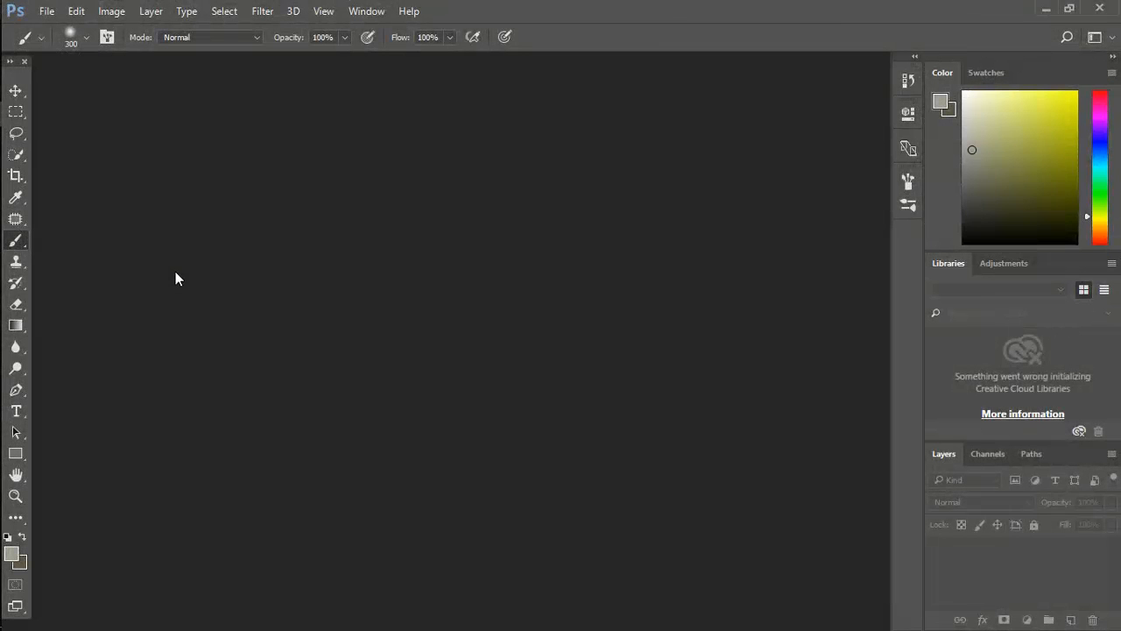
- Open the Ajke photo from the Desktop folder
{"action": "double_click", "coordinate": [158, 219]}
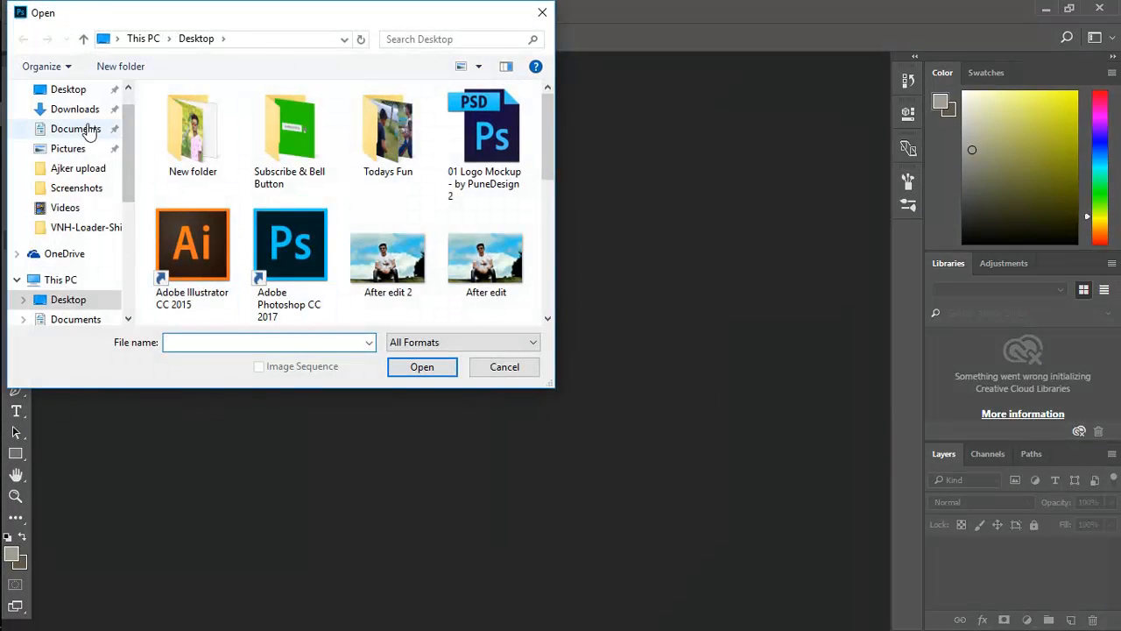
{"action": "scroll", "coordinate": [365, 196], "scroll_direction": "down", "scroll_amount": 2}
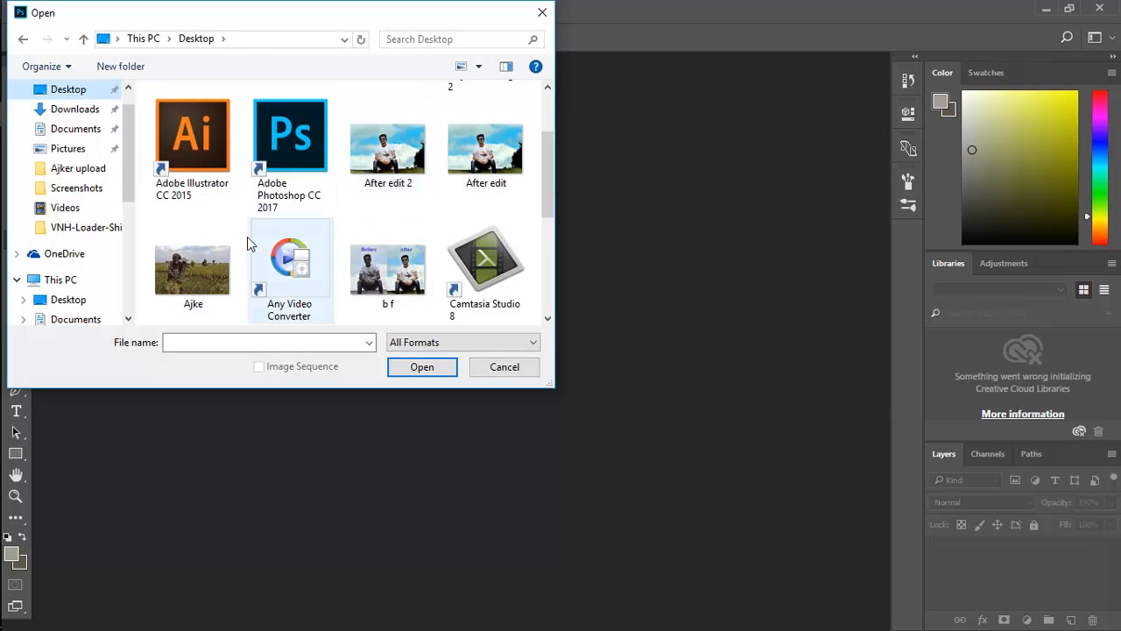
{"action": "double_click", "coordinate": [197, 254]}
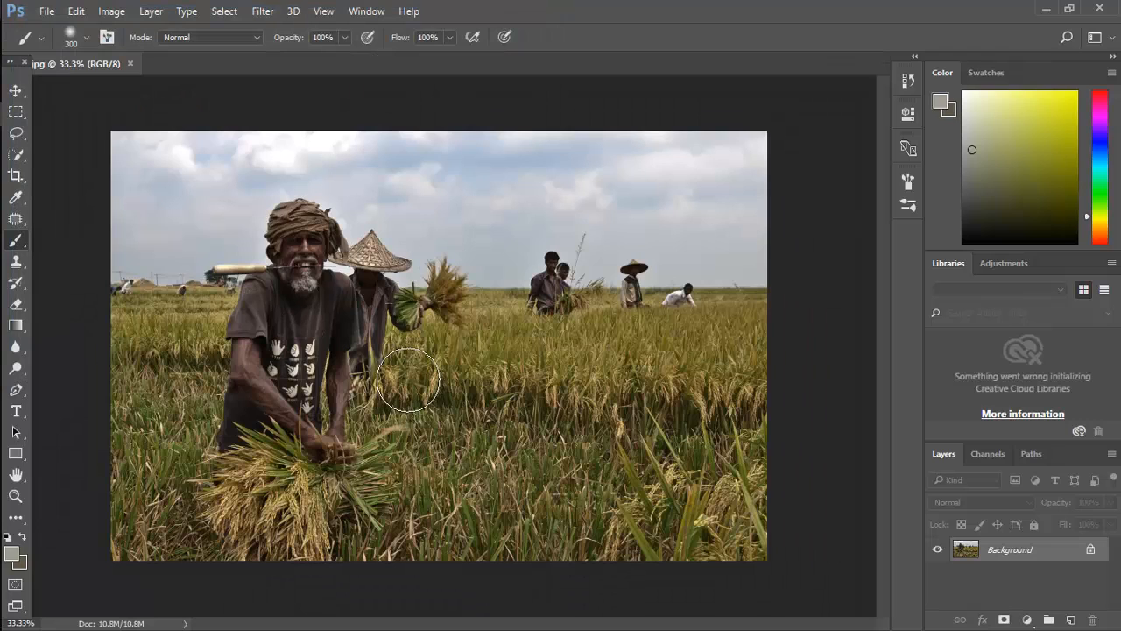
- Duplicate the Background layer and convert the copy to a smart object
{"action": "left_click_drag", "start_coordinate": [1027, 556], "coordinate": [1070, 621]}
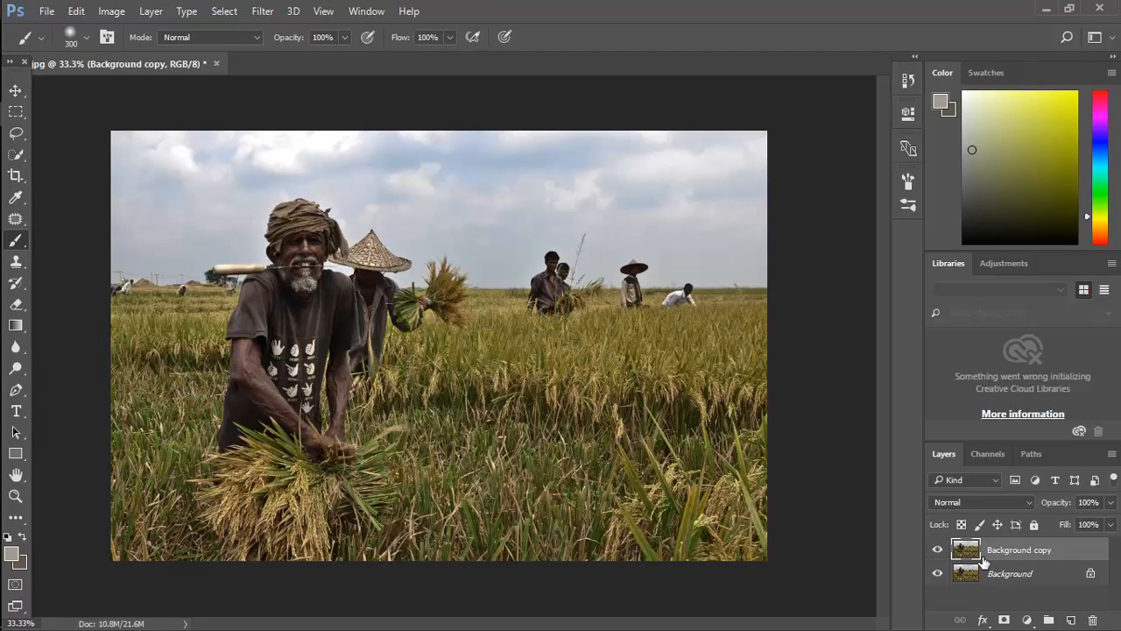
{"action": "key", "text": "ctrl+j"}
{"action": "key", "text": "ctrl+z"}
{"action": "right_click", "coordinate": [999, 549]}
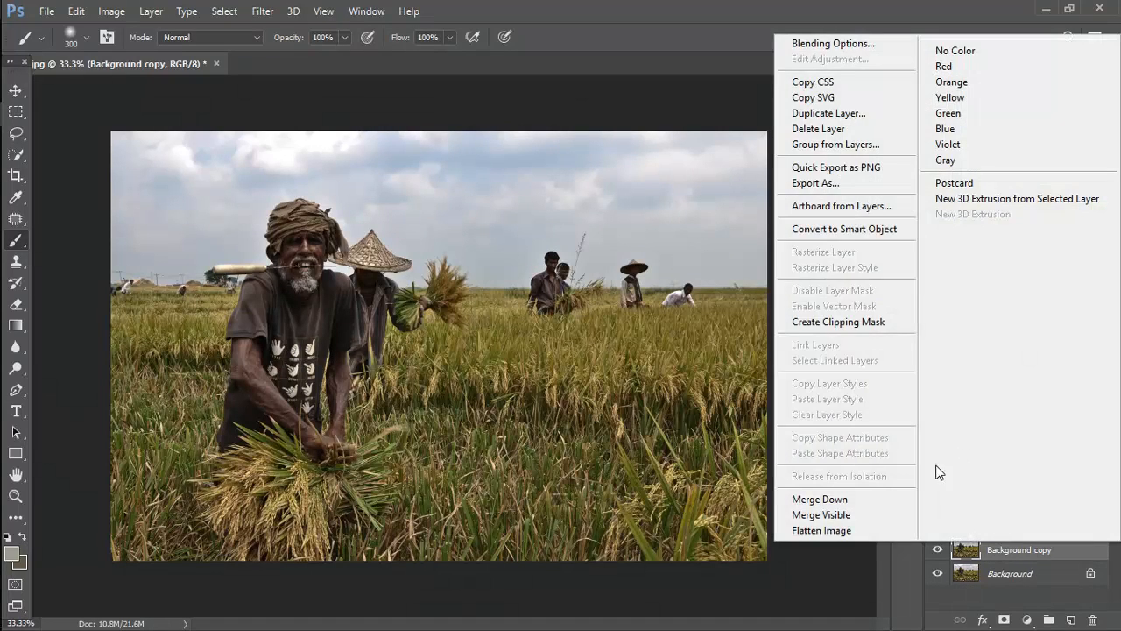
{"action": "left_click", "coordinate": [821, 229]}
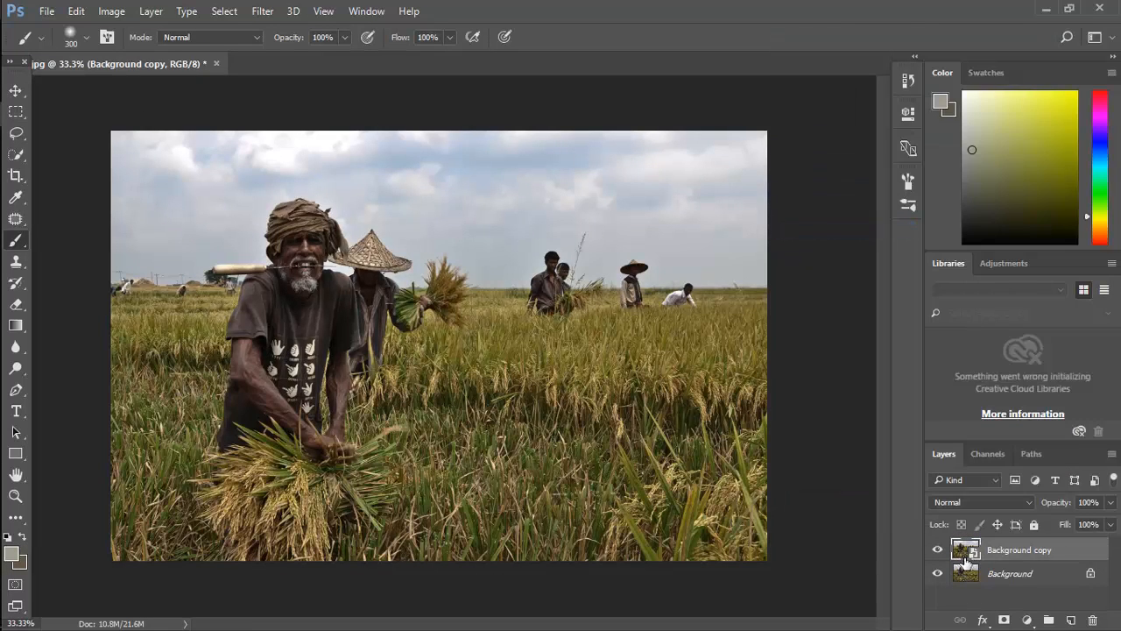
- Open the Background copy smart object's contents and start HDR Toning on them with the Saturated preset
{"action": "double_click", "coordinate": [963, 553]}
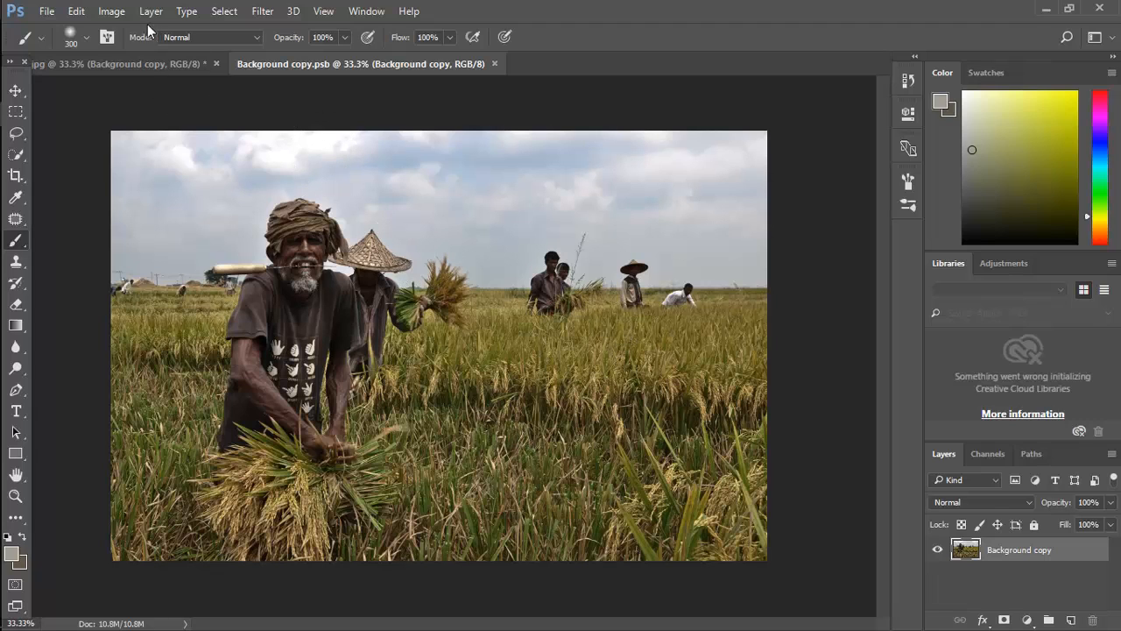
{"action": "left_click", "coordinate": [111, 12]}
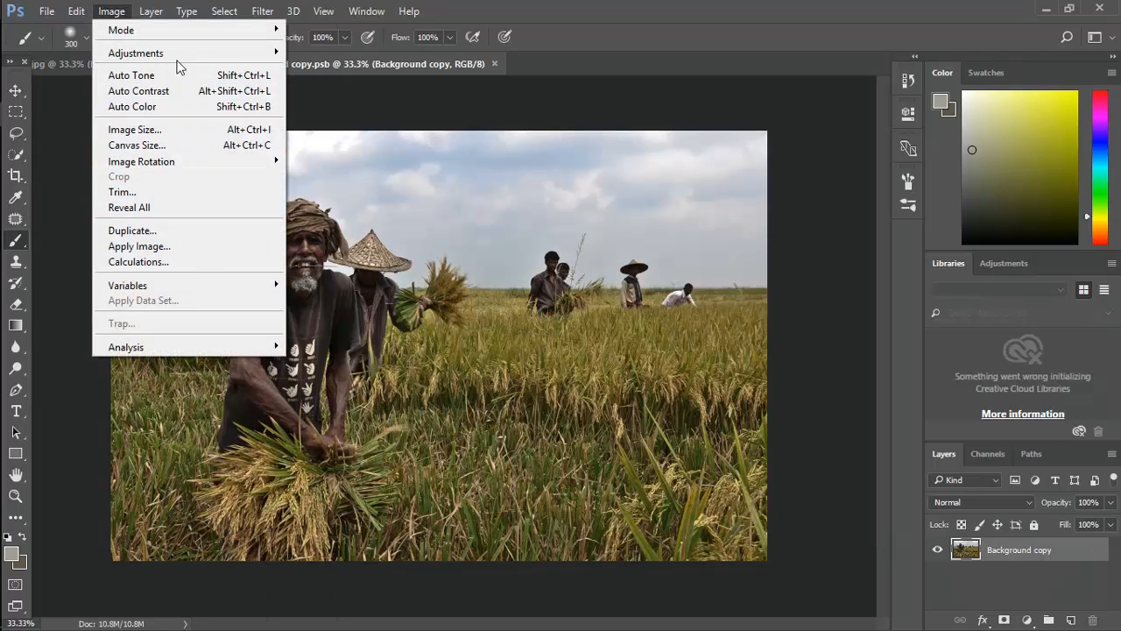
{"action": "mouse_move", "coordinate": [162, 55]}
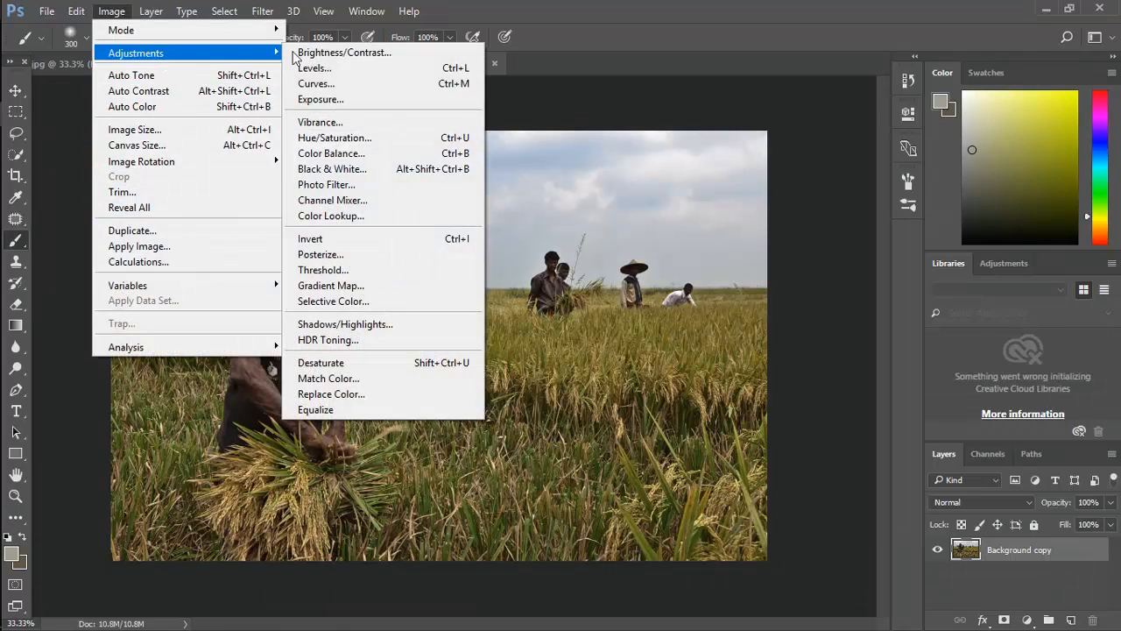
{"action": "left_click", "coordinate": [333, 346]}
{"action": "left_click", "coordinate": [614, 384]}
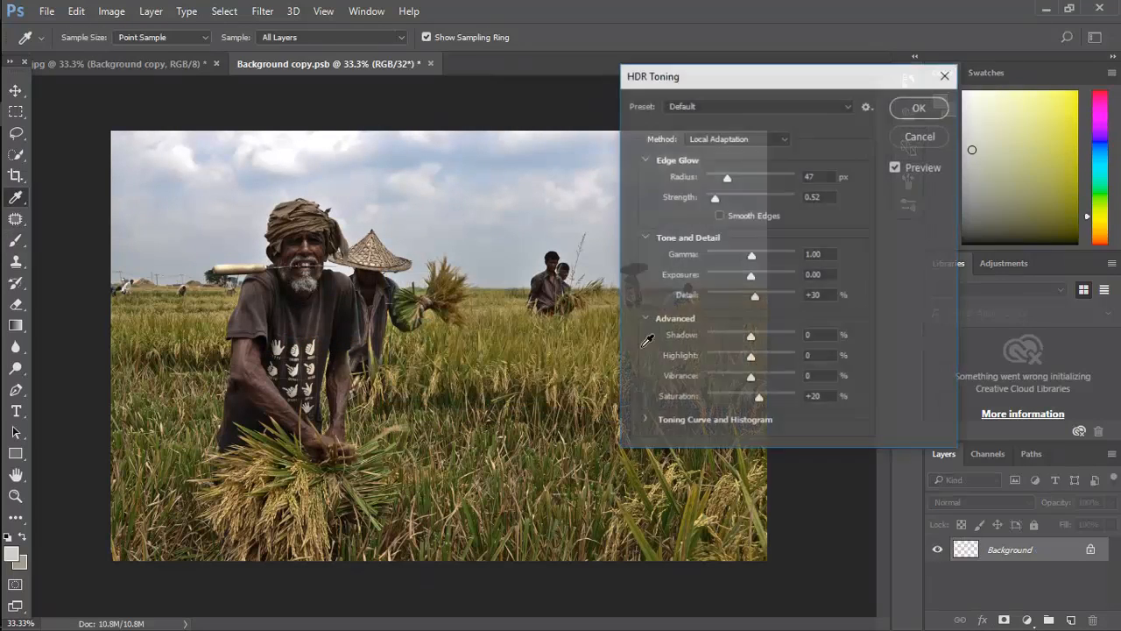
{"action": "left_click_drag", "start_coordinate": [693, 81], "coordinate": [747, 44]}
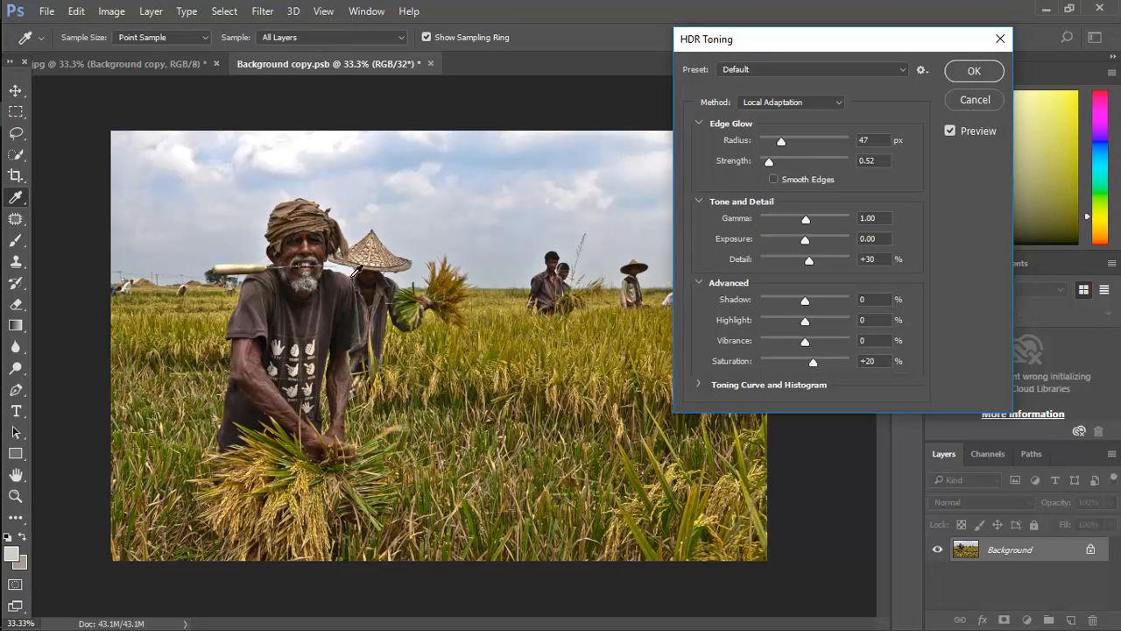
{"action": "left_click", "coordinate": [764, 70]}
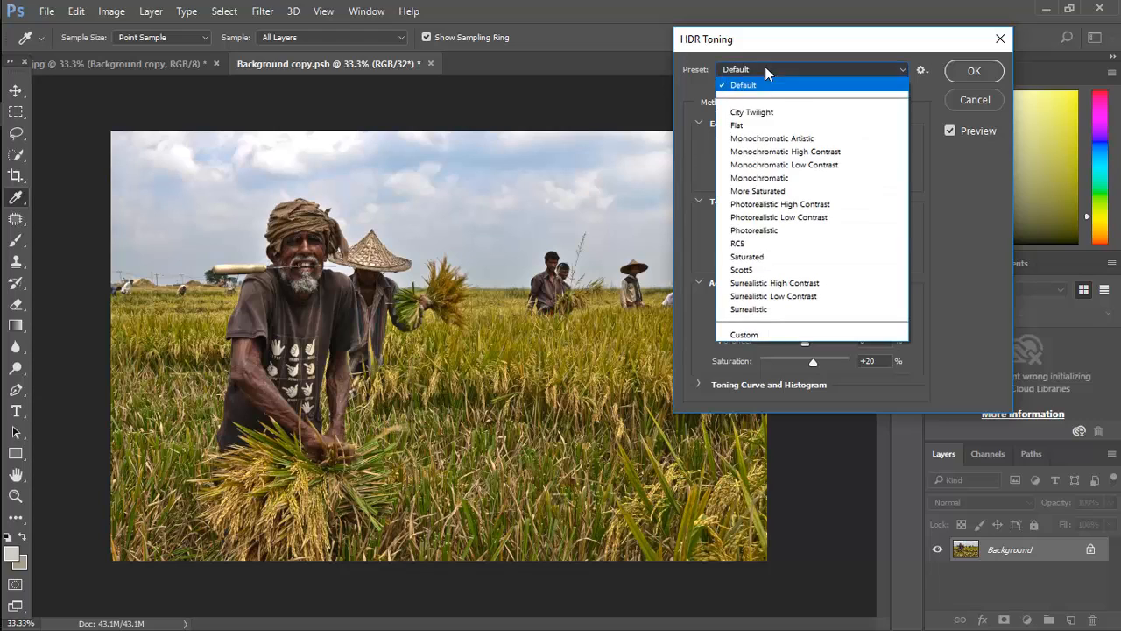
{"action": "left_click", "coordinate": [736, 260]}
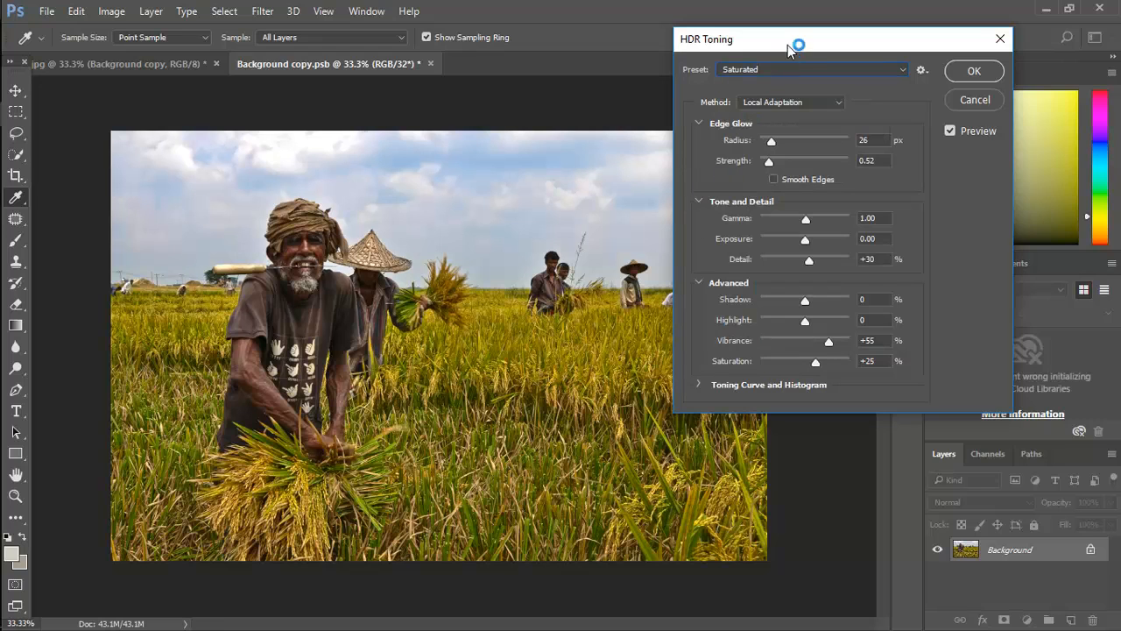
- Set the HDR toning gamma to 0.89, exposure to +0.23, detail to +118% and shadow to +6%
{"action": "left_click_drag", "start_coordinate": [795, 43], "coordinate": [868, 55]}
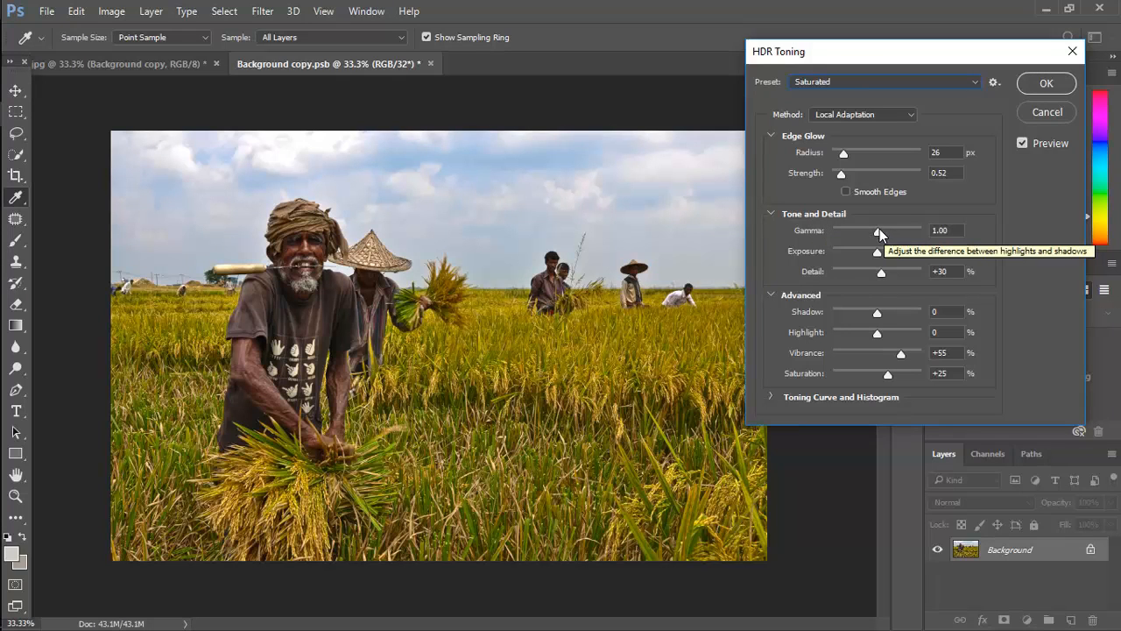
{"action": "mouse_move", "coordinate": [880, 229]}
{"action": "left_mouse_down"}
{"action": "mouse_move", "coordinate": [896, 231]}
{"action": "mouse_move", "coordinate": [880, 237]}
{"action": "left_mouse_up"}
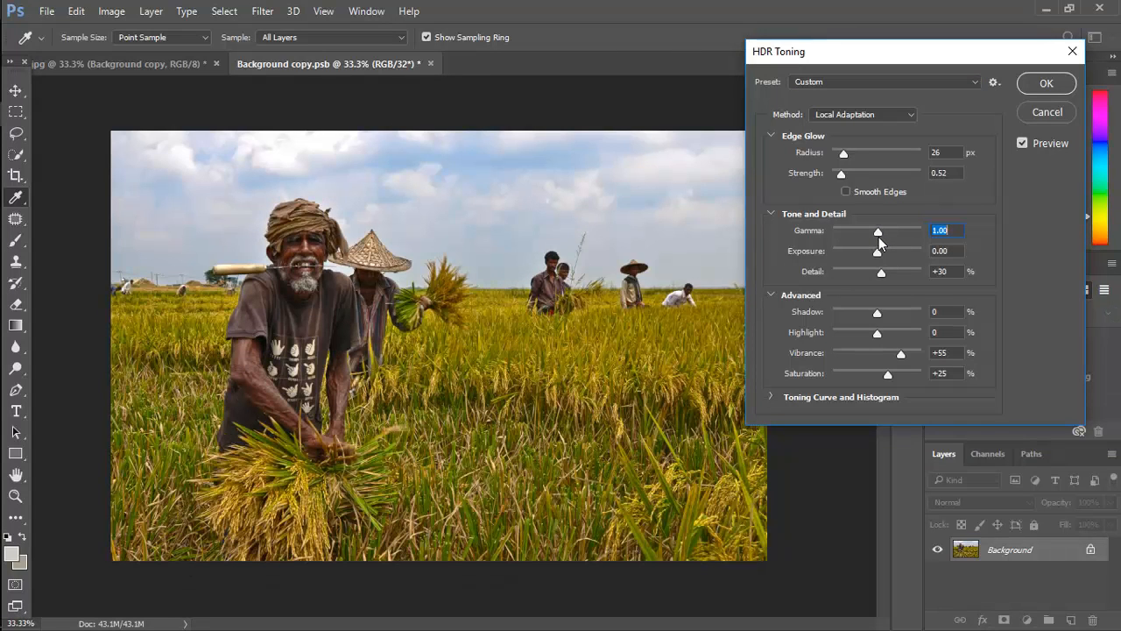
{"action": "left_click_drag", "start_coordinate": [878, 236], "coordinate": [881, 236]}
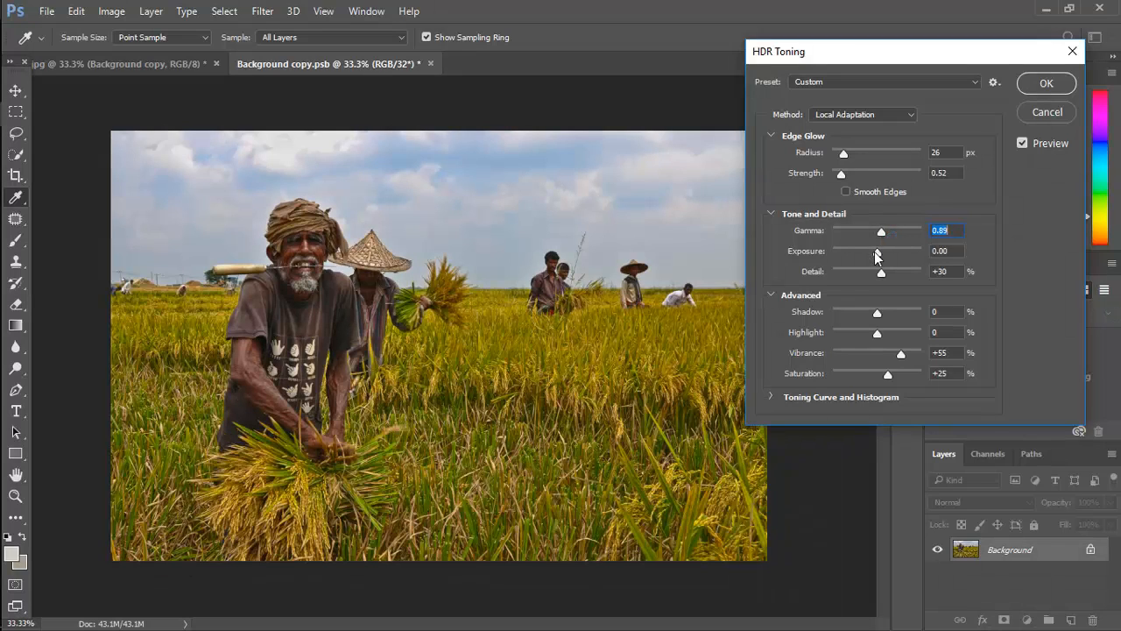
{"action": "left_click_drag", "start_coordinate": [875, 253], "coordinate": [880, 315]}
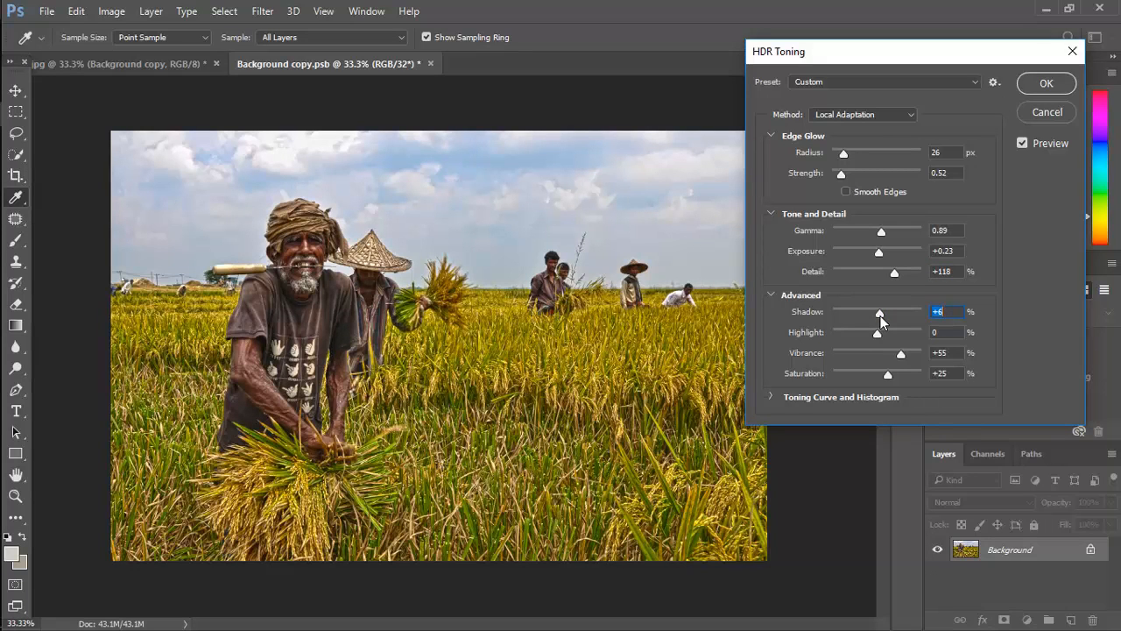
- Set shadow to +10%, highlight to -27% and vibrance to +32%, and apply the HDR toning
{"action": "left_click_drag", "start_coordinate": [880, 315], "coordinate": [858, 337]}
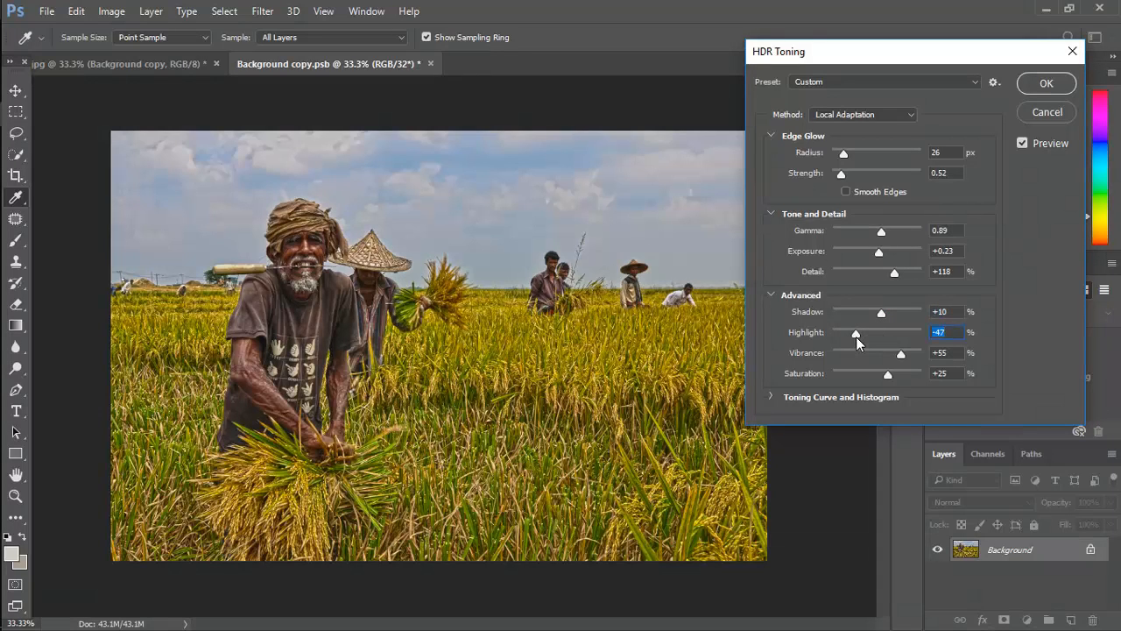
{"action": "left_click_drag", "start_coordinate": [855, 337], "coordinate": [819, 334]}
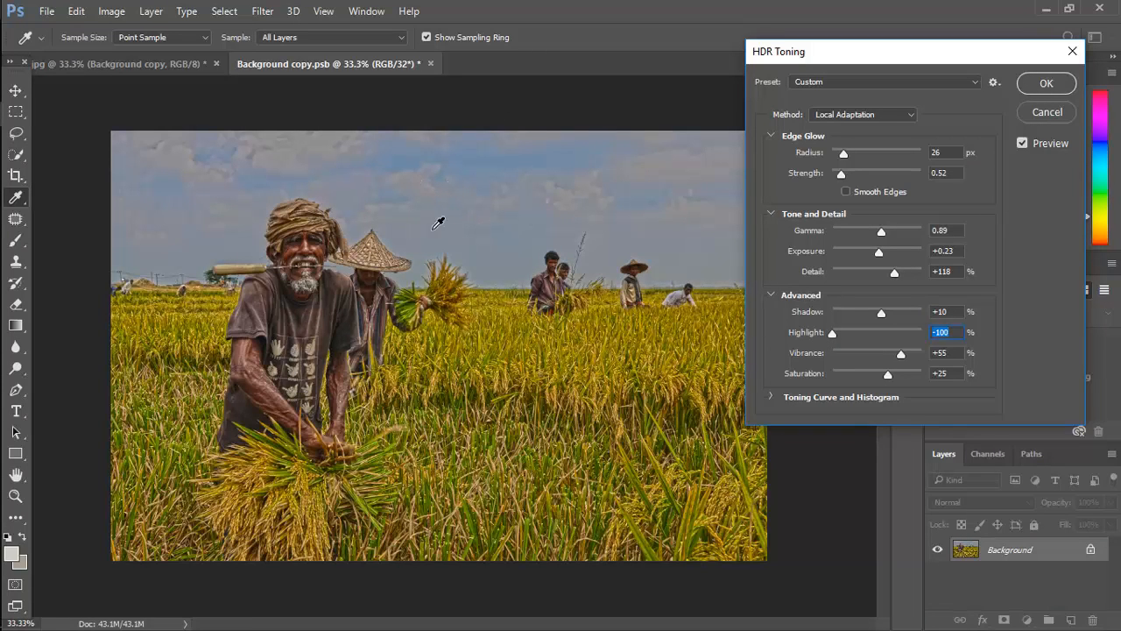
{"action": "left_click_drag", "start_coordinate": [832, 335], "coordinate": [898, 364]}
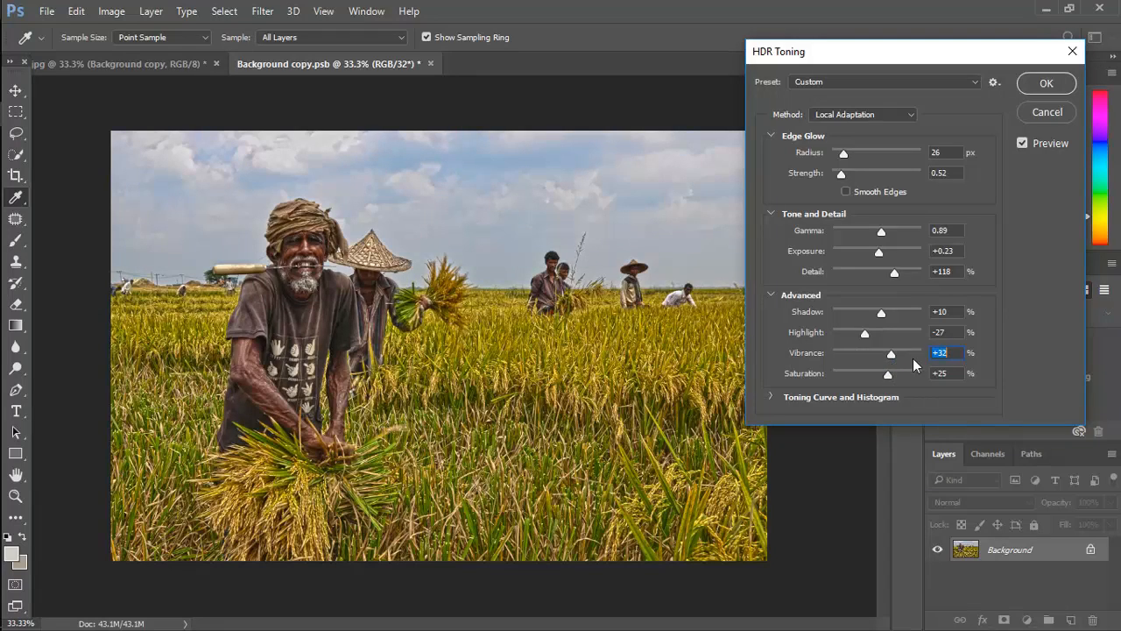
{"action": "left_click", "coordinate": [1055, 88]}
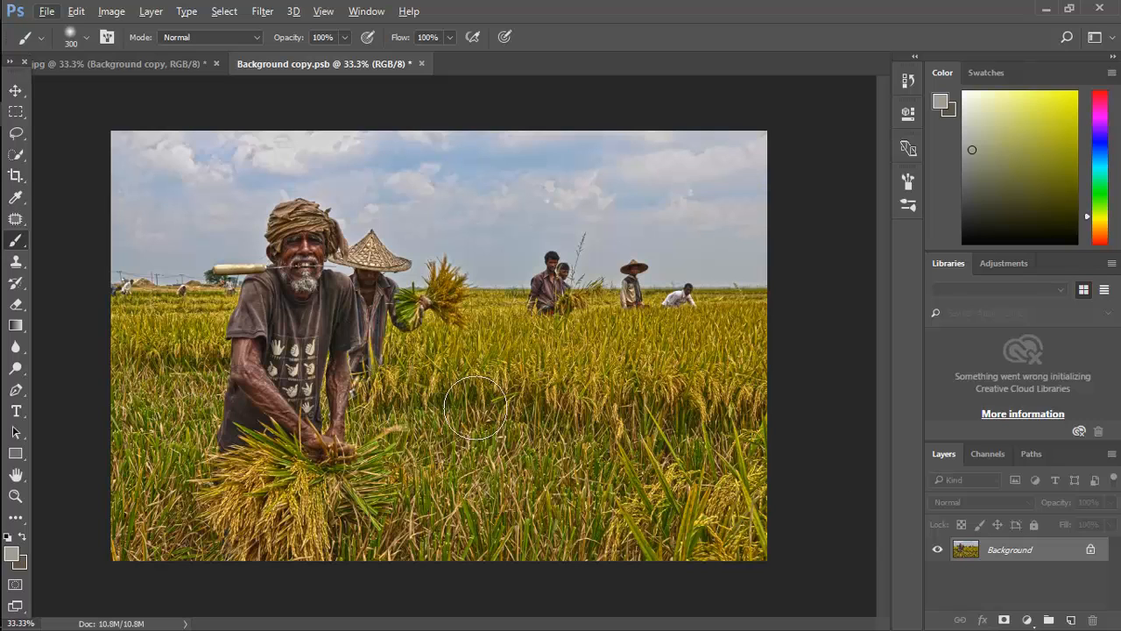
- Compare the toned smart object contents with the original photo document and save the contents
{"action": "left_click", "coordinate": [159, 68]}
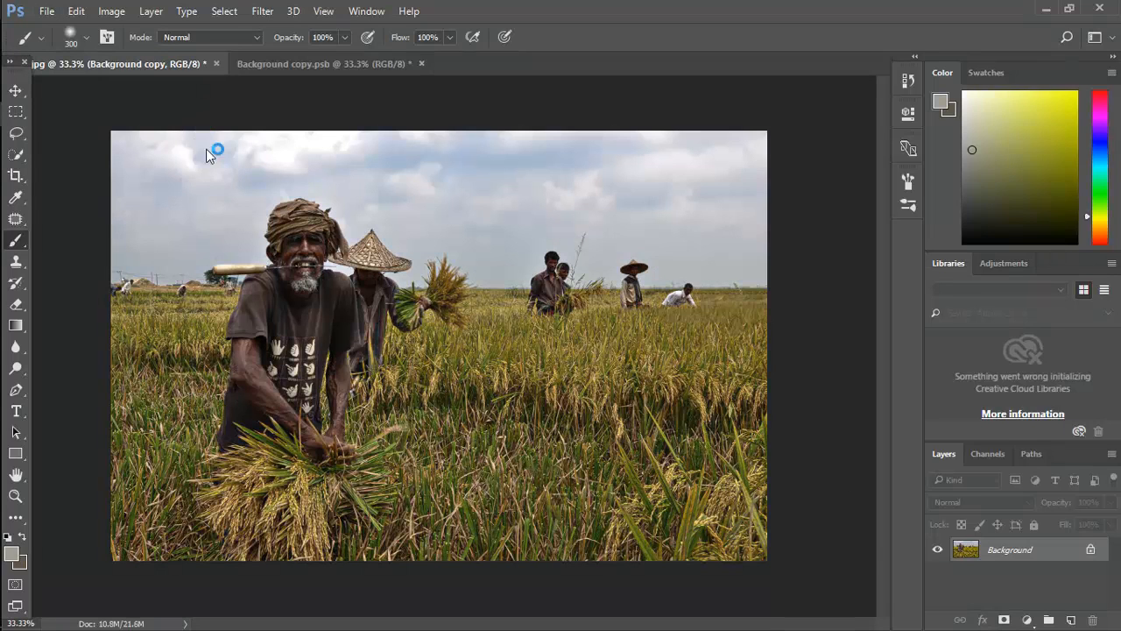
{"action": "left_click", "coordinate": [296, 69]}
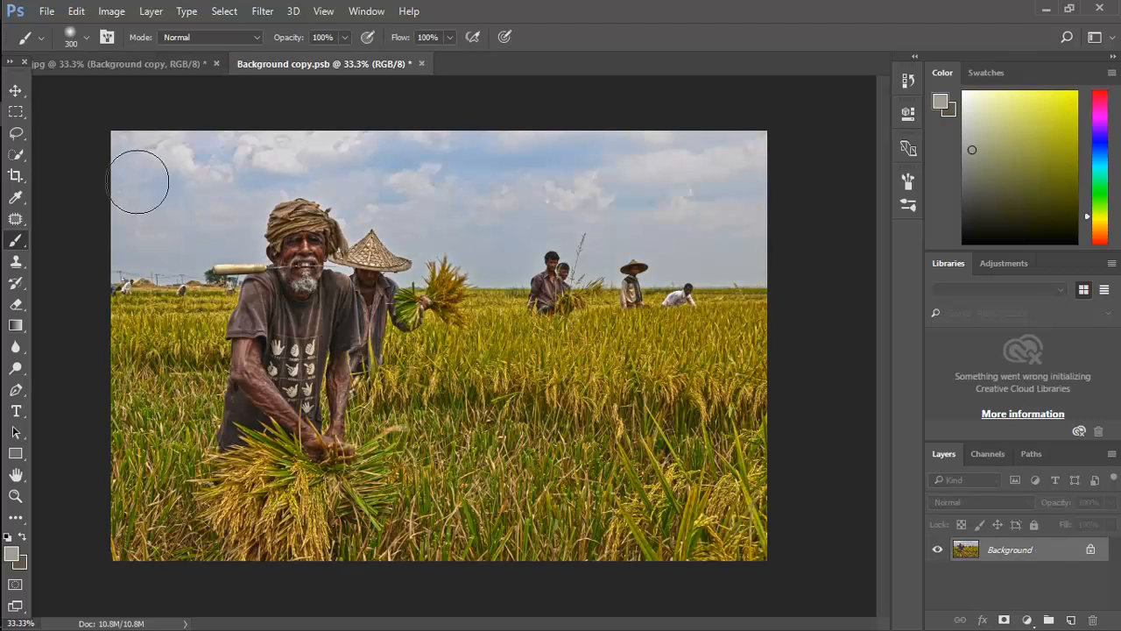
{"action": "left_click", "coordinate": [103, 63]}
{"action": "left_click", "coordinate": [340, 65]}
{"action": "key", "text": "ctrl+s"}
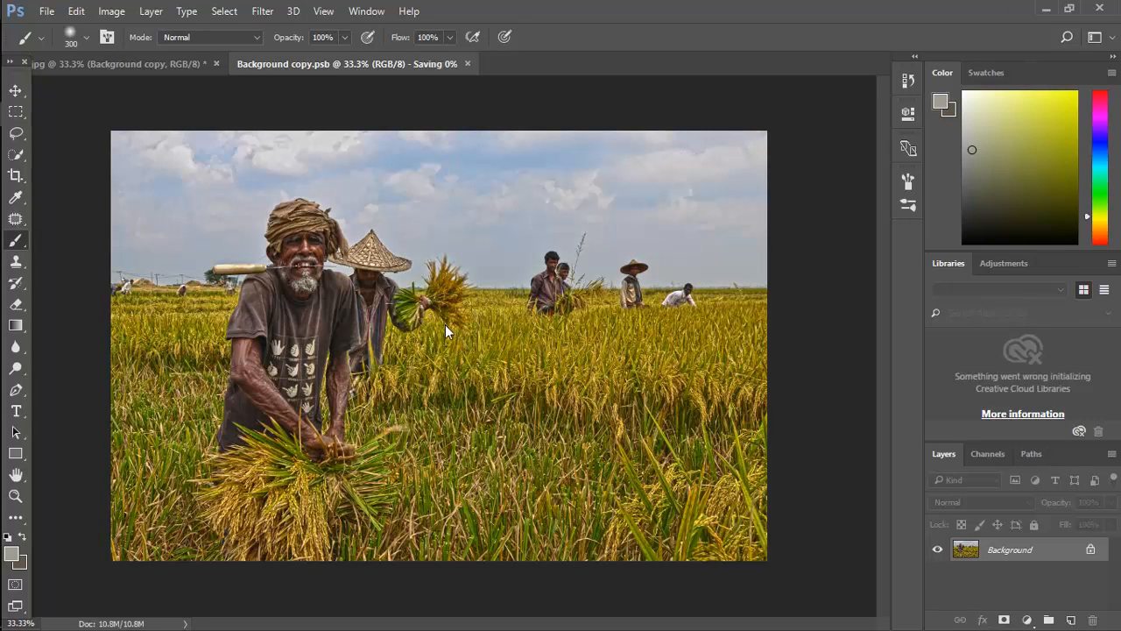
- Return to the main photo document and compare it with the Background copy layer hidden and shown
{"action": "left_click", "coordinate": [122, 60]}
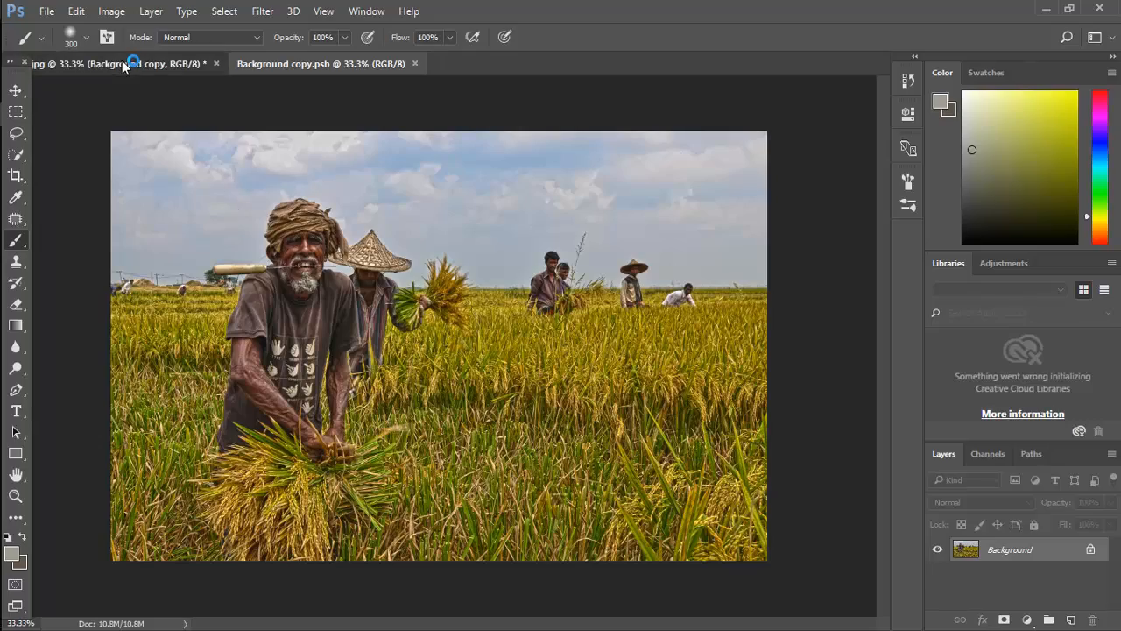
{"action": "scroll", "coordinate": [258, 279], "scroll_direction": "up", "scroll_amount": 9}
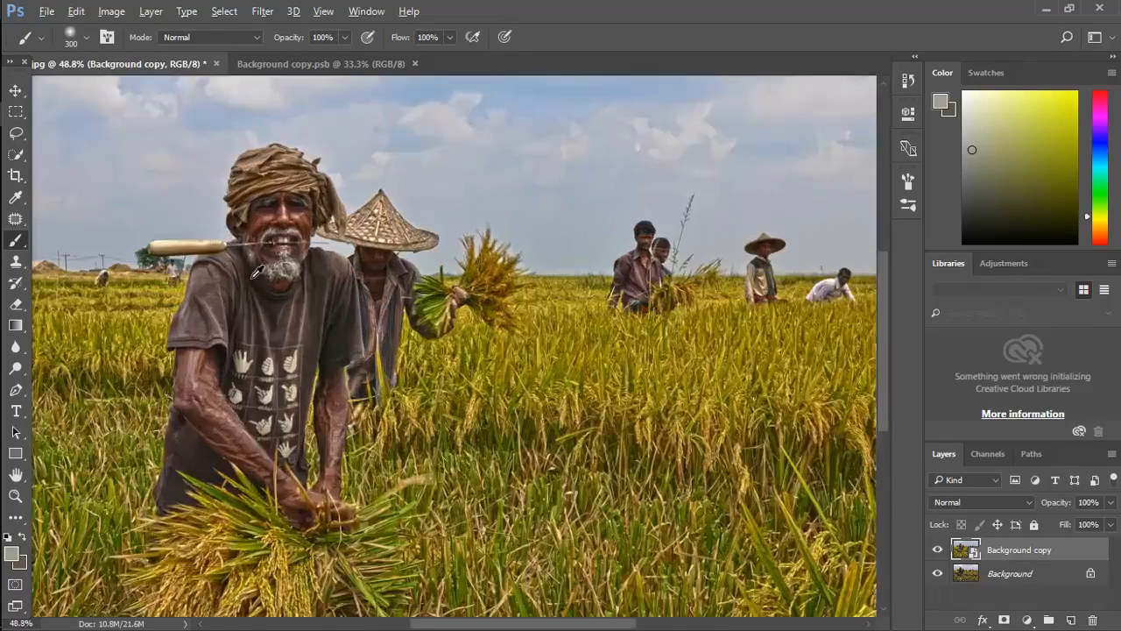
{"action": "scroll", "coordinate": [262, 282], "scroll_direction": "down", "scroll_amount": 8}
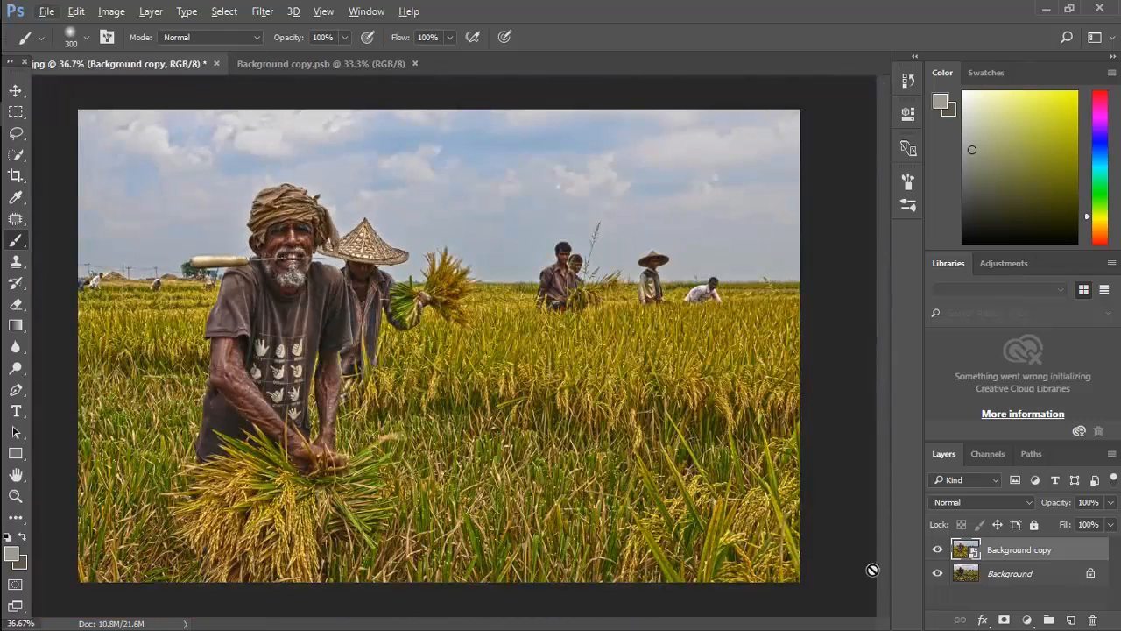
{"action": "left_click", "coordinate": [937, 552]}
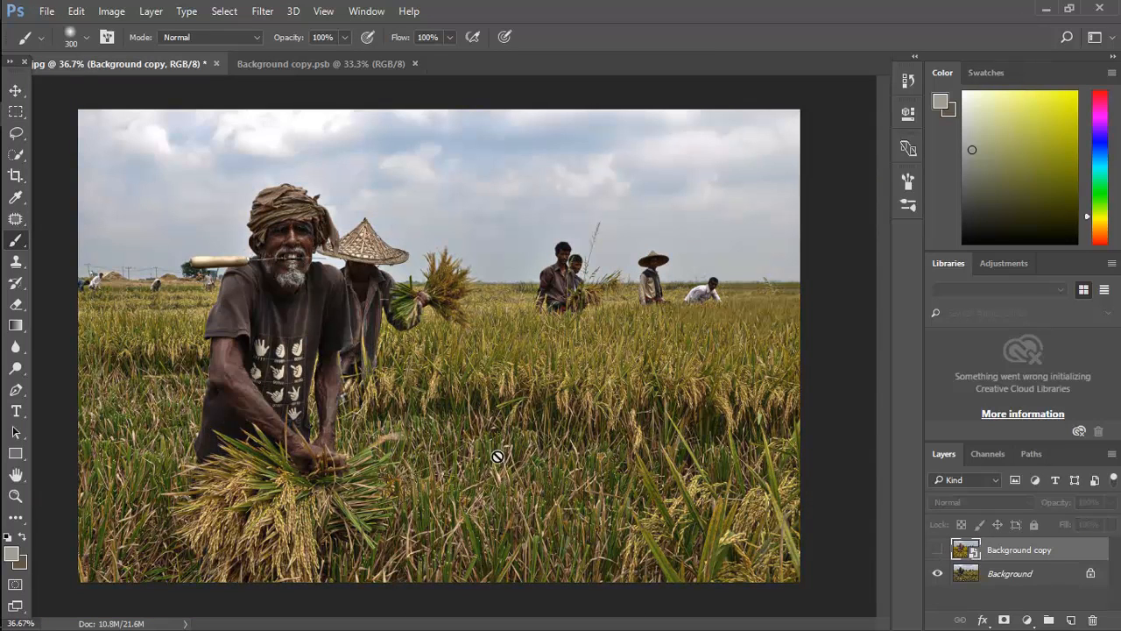
{"action": "scroll", "coordinate": [521, 394], "scroll_direction": "down", "scroll_amount": 1}
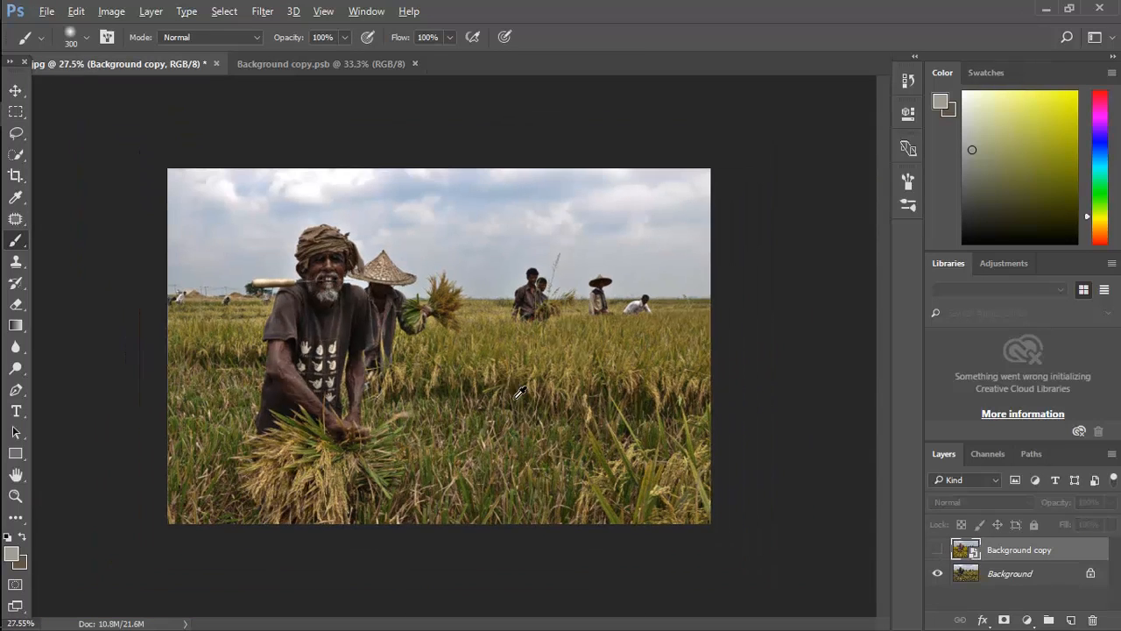
{"action": "left_click", "coordinate": [936, 550]}
{"action": "scroll", "coordinate": [477, 410], "scroll_direction": "up", "scroll_amount": 1}
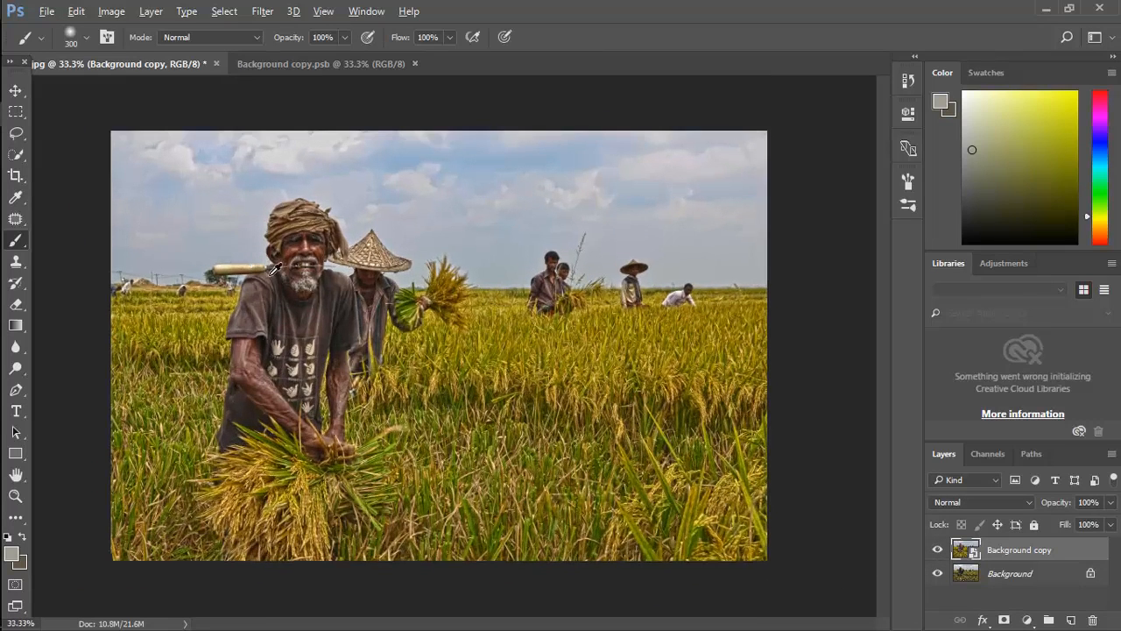